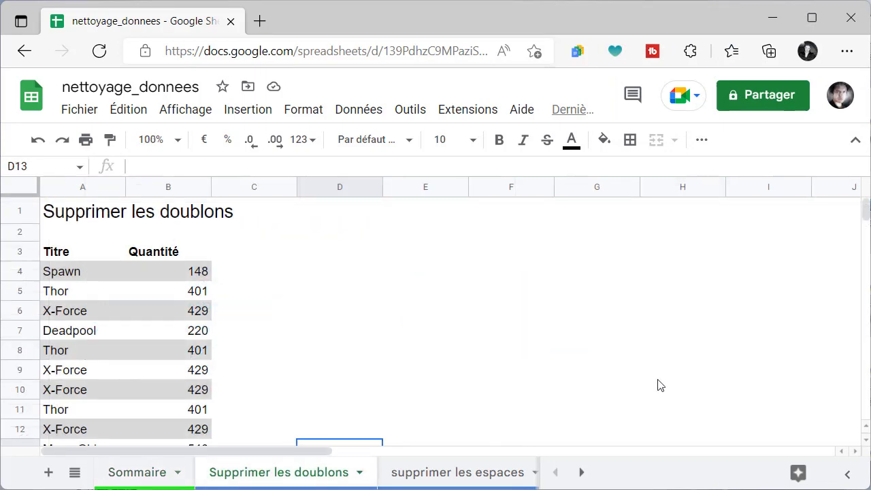
- Remove the duplicate rows from the title and quantity table A3:B23, analysing both columns A and B
left_click(867, 442)
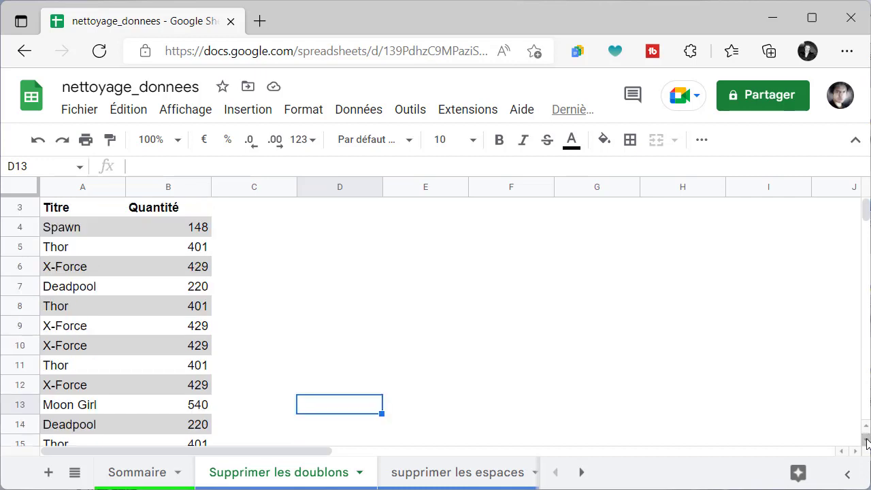
left_click_drag(867, 442, 867, 443)
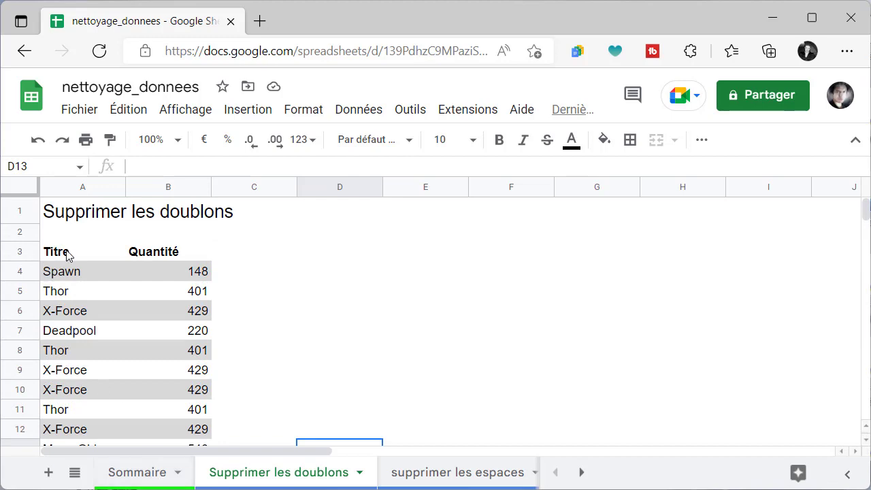
left_click_drag(67, 253, 171, 251)
key("ctrl+shift+Down")
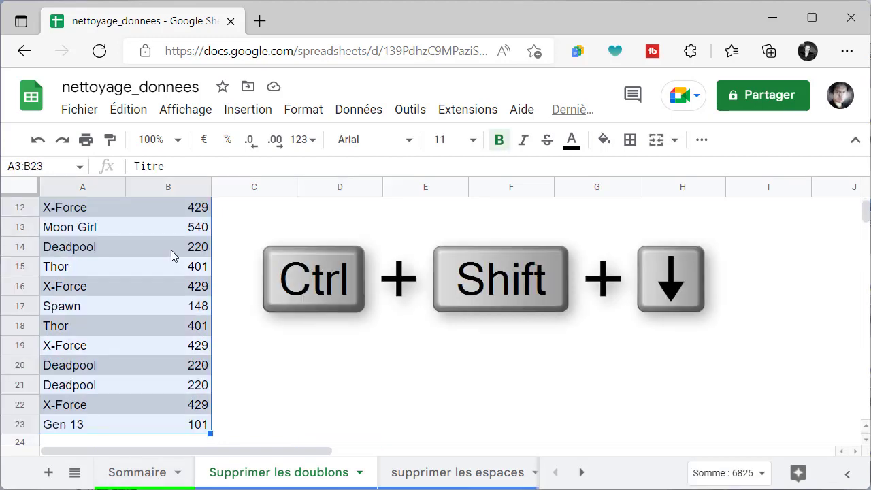
scroll(171, 255, "up", 4)
left_click(358, 109)
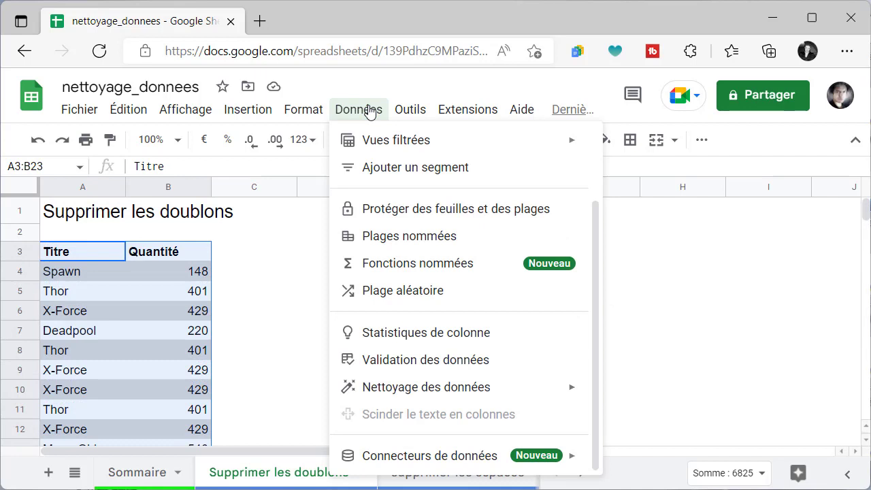
mouse_move(459, 398)
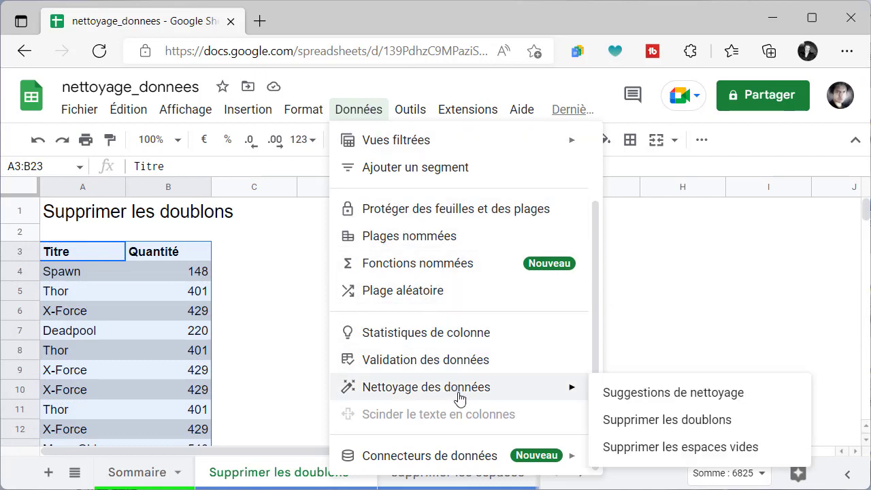
left_click(631, 425)
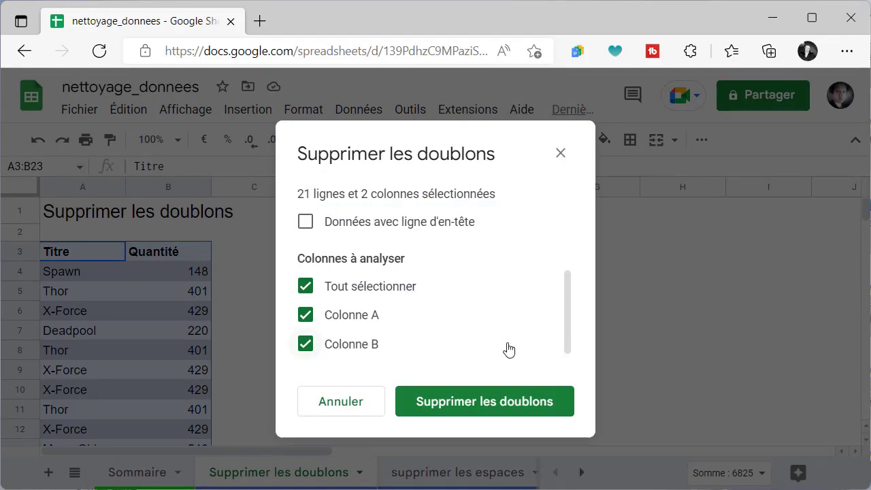
left_click(474, 405)
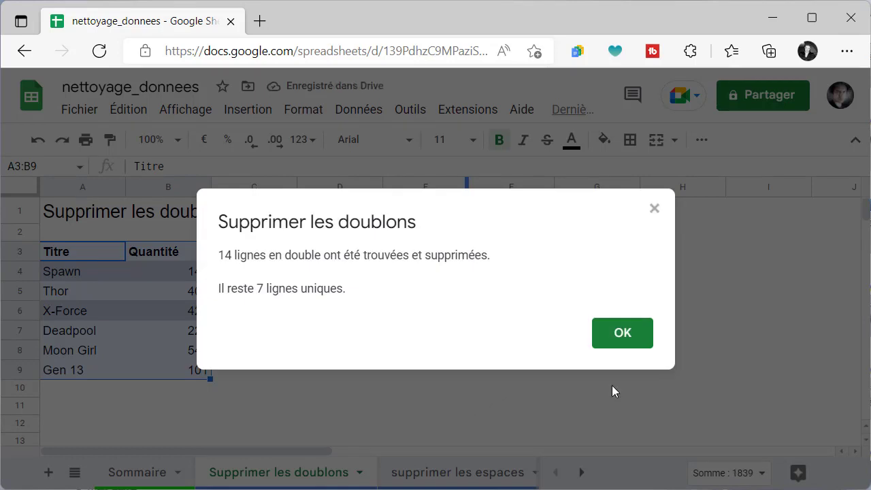
left_click(623, 336)
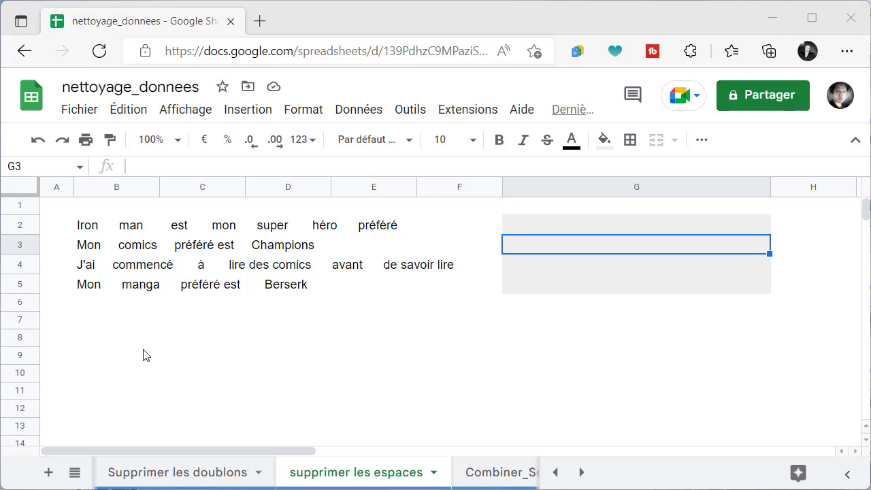
- Enter the formula =SUPPRESPACE(B2) in cell G2 to strip the extra spaces from the first sentence
key("Up")
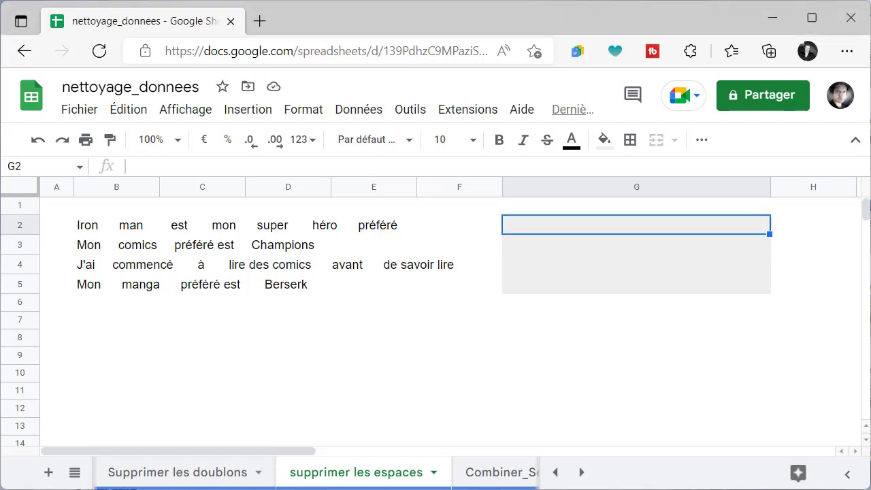
type("=")
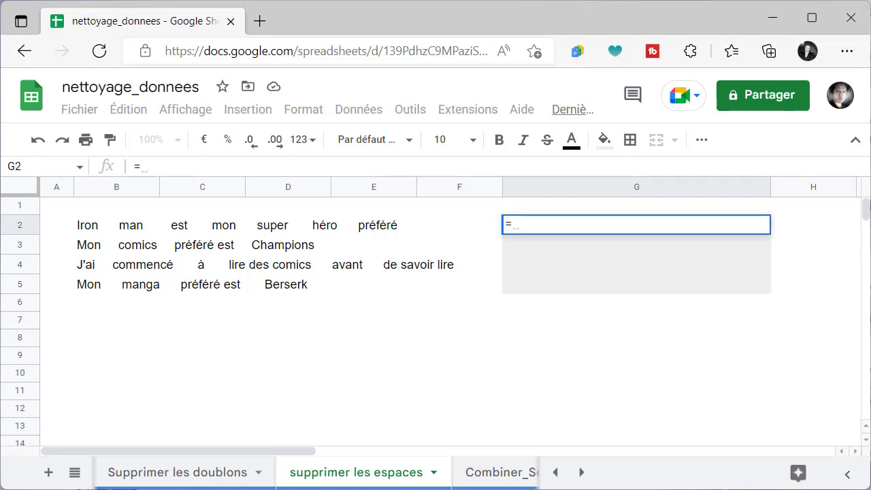
type("su")
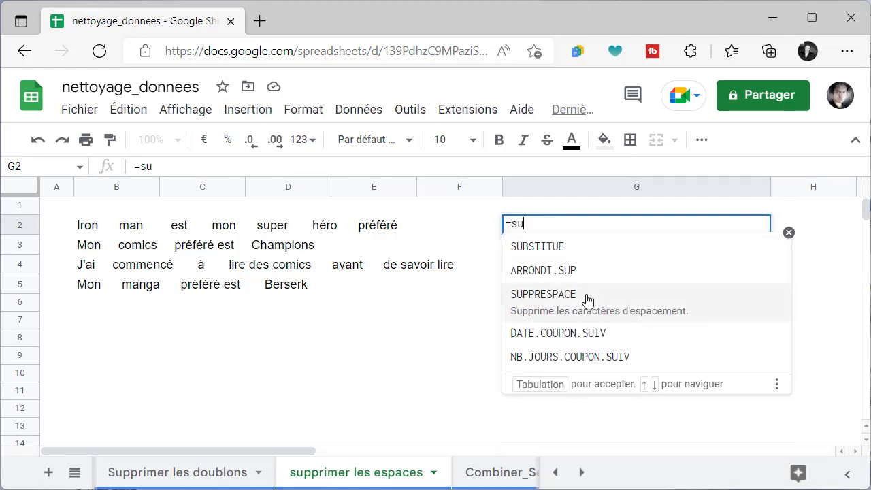
left_click(587, 296)
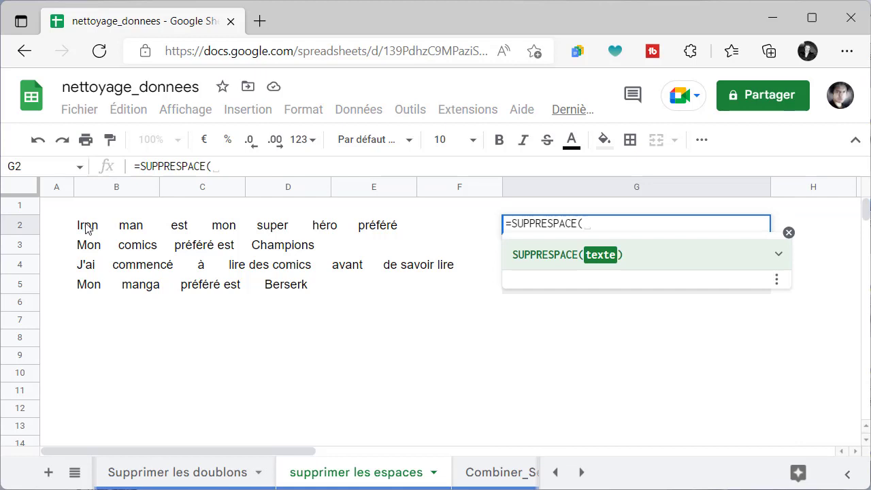
left_click(88, 227)
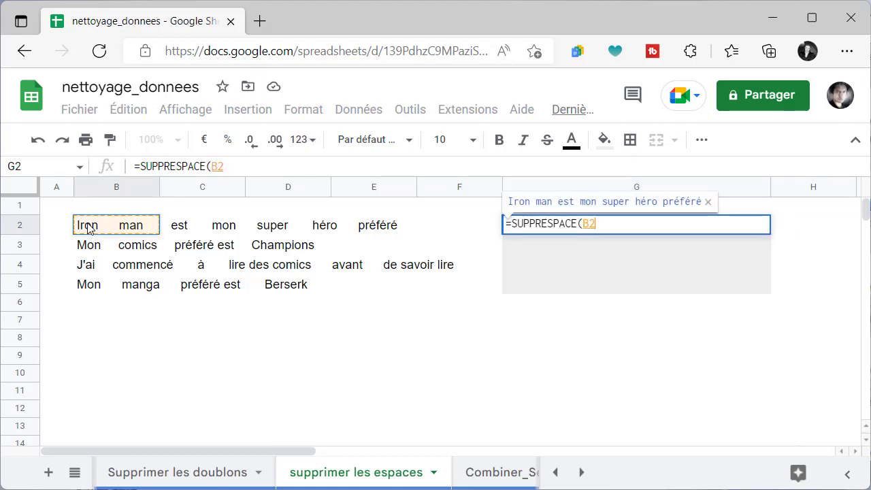
key("Return")
- Copy the SUPPRESPACE formula from G2 down to G5 for the remaining sentences
left_click(732, 229)
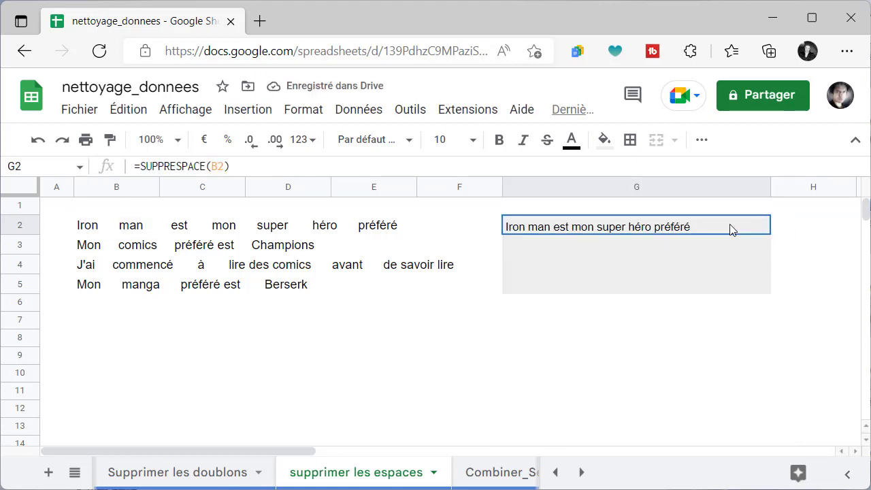
left_click_drag(769, 233, 770, 286)
left_click(459, 379)
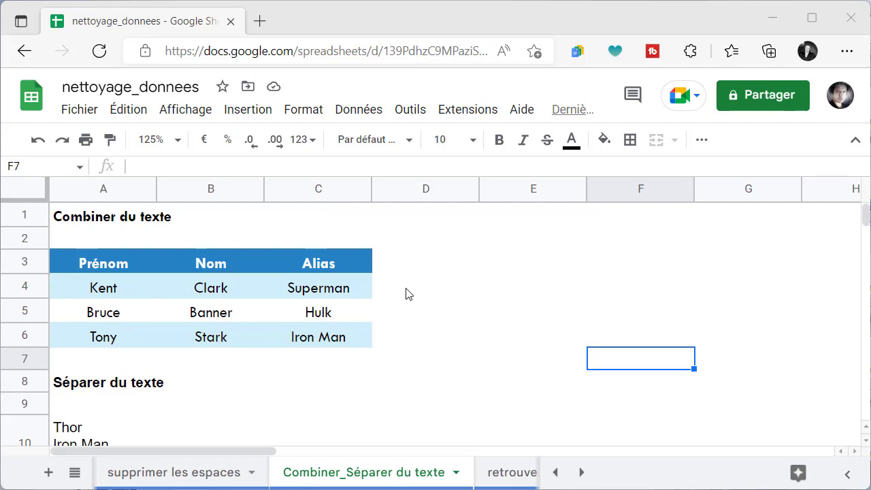
- Combine the first name, last name and alias in D4 with =JOIN(" ";A4:C4) and accept the autofill suggestion for D5:D6
left_click(408, 287)
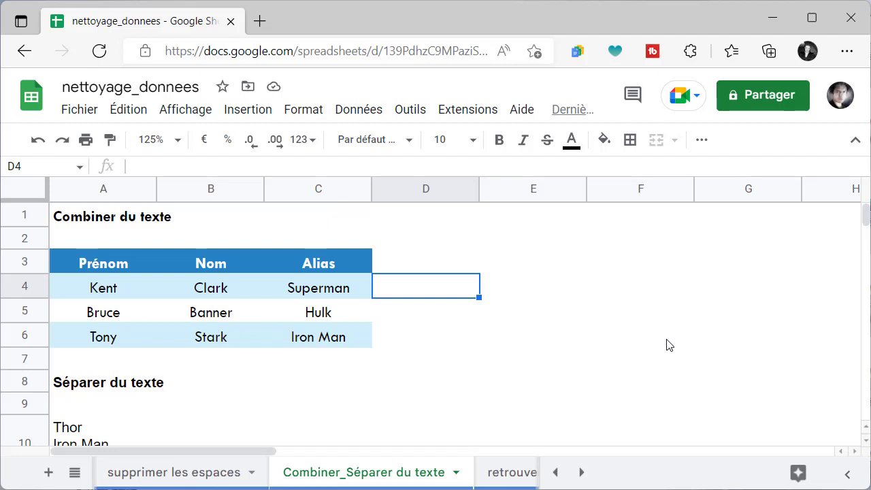
type("=")
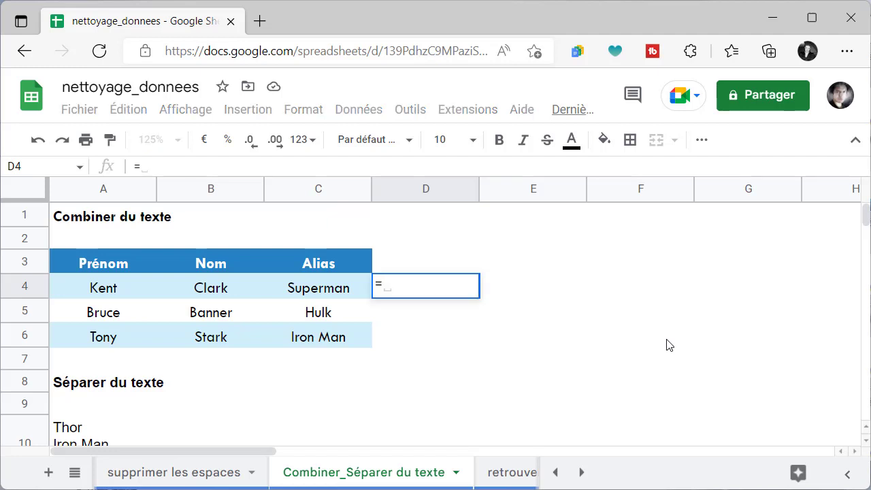
type("joi")
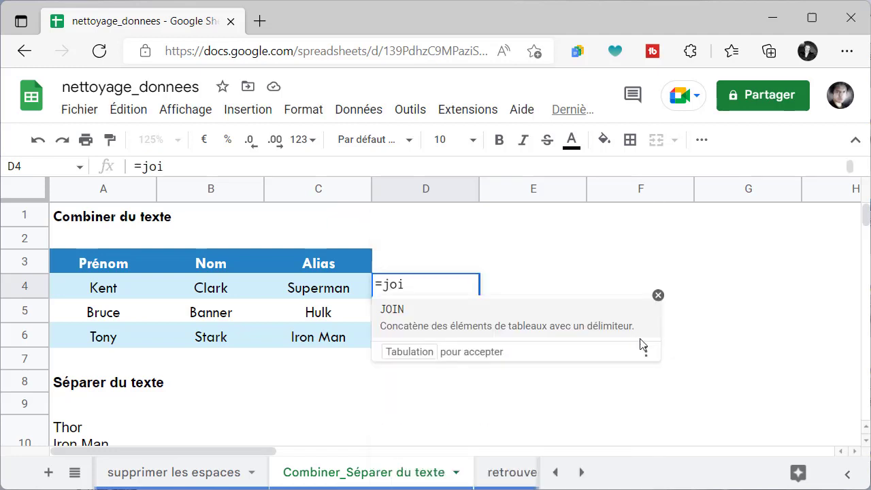
left_click(430, 315)
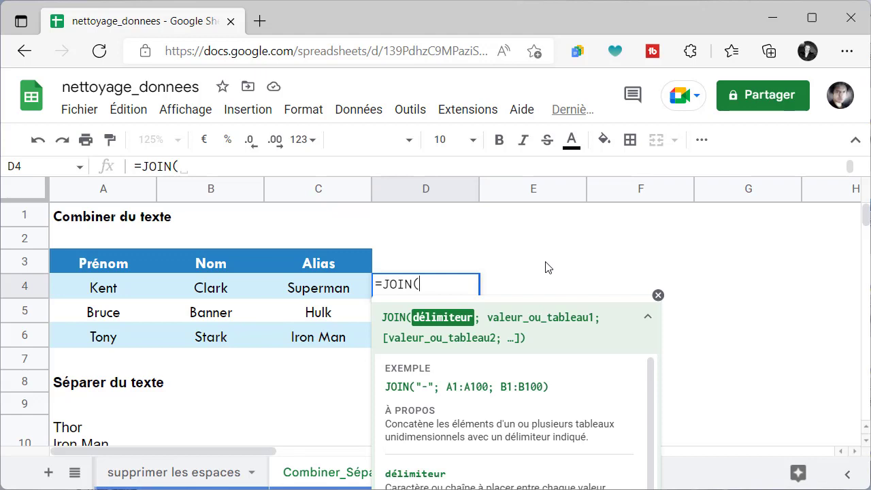
type("\" ")
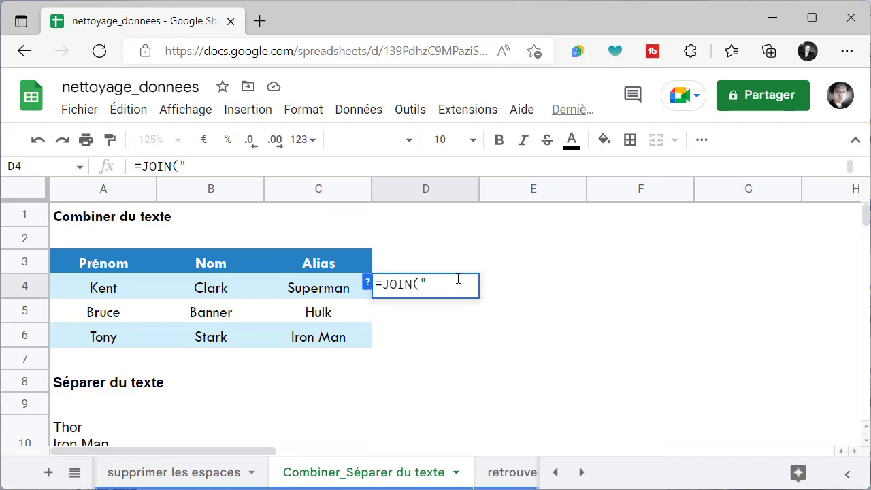
type("\";")
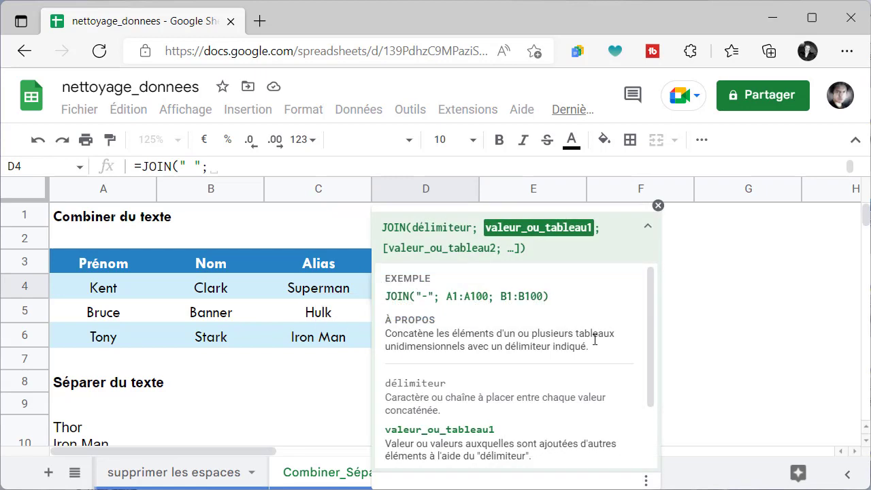
left_click(658, 206)
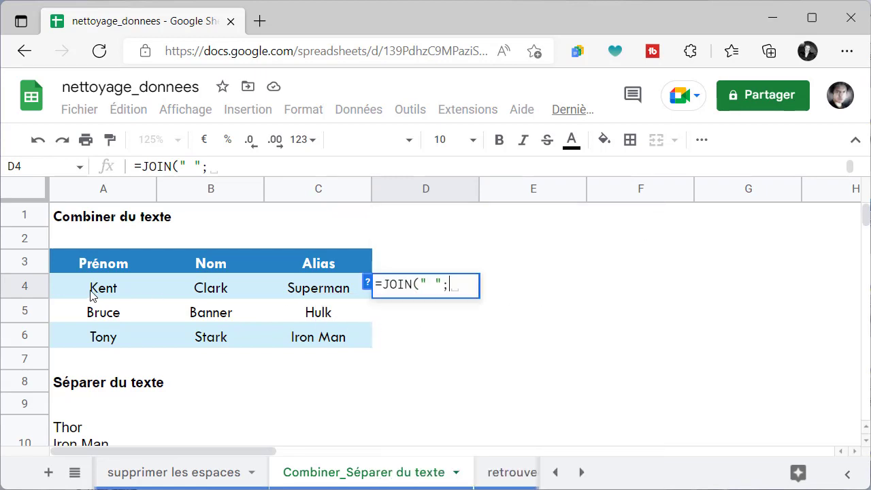
left_click_drag(89, 293, 297, 287)
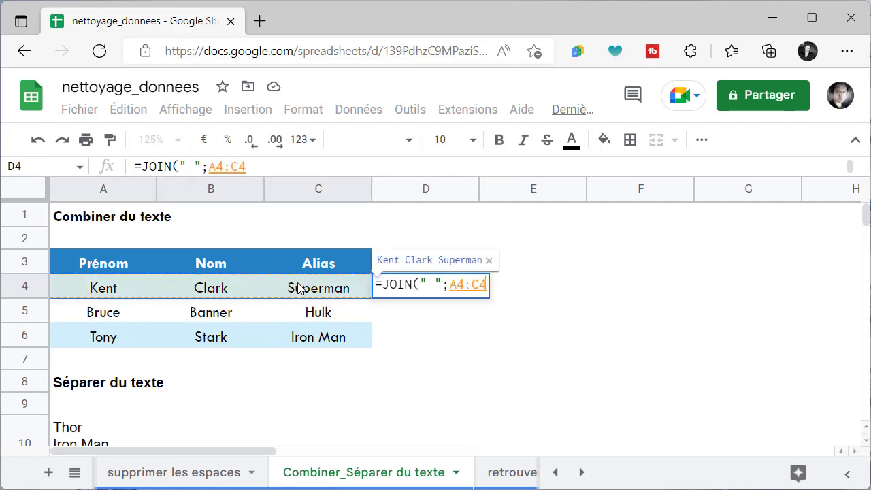
type(")")
key("Return")
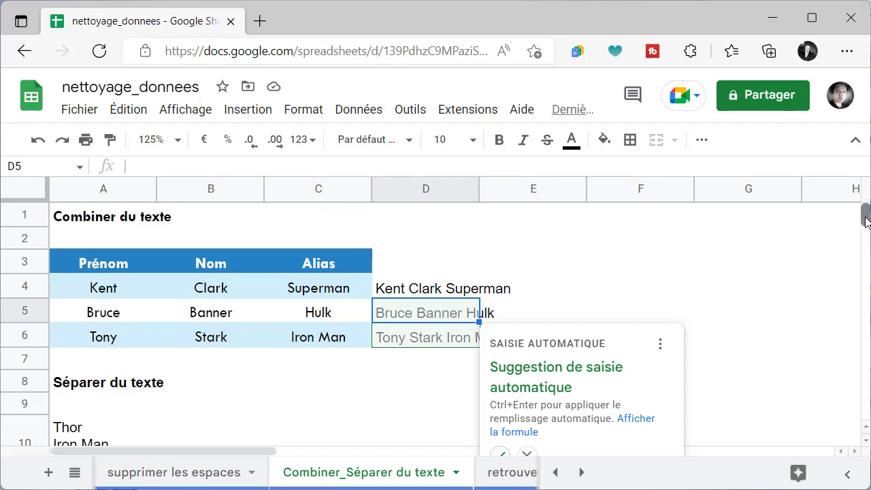
scroll(865, 221, "down", 1)
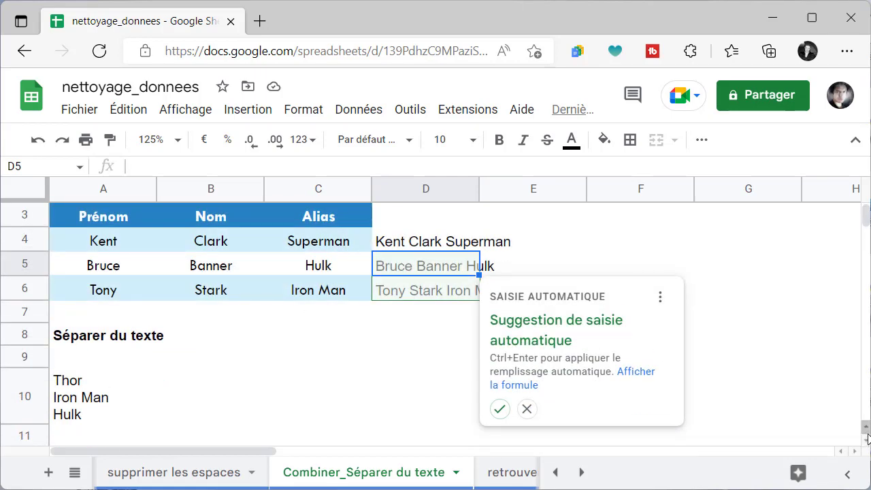
left_click(500, 408)
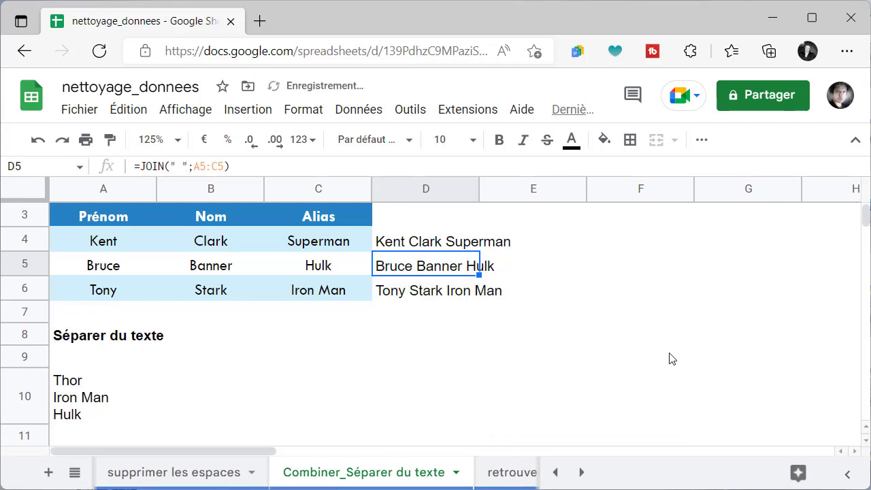
- Clear the JOIN formulas from cells D4:D6
left_click(390, 247)
left_click_drag(390, 246, 427, 289)
key("Delete")
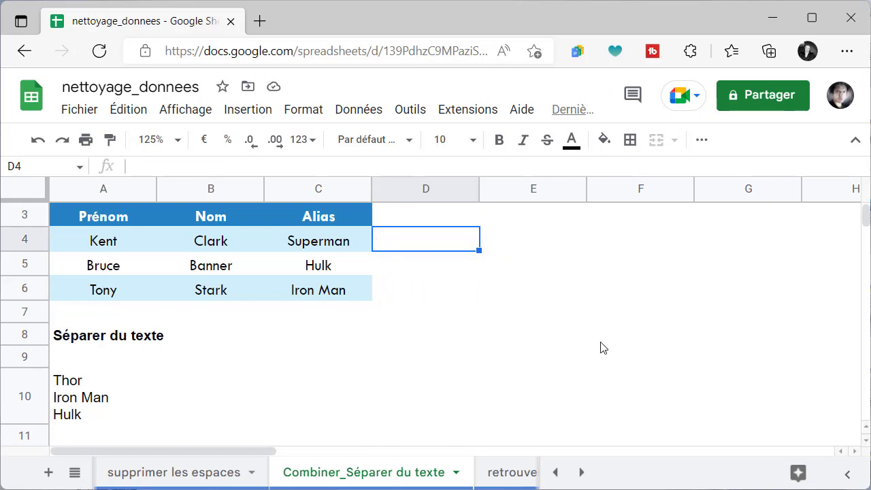
- Enter the combined text "Kent Clark Superman" in D4 and start entering "Bruce Banner Hulk" in D5 to trigger a Smart Fill suggestion
type("Kent Clark Superman")
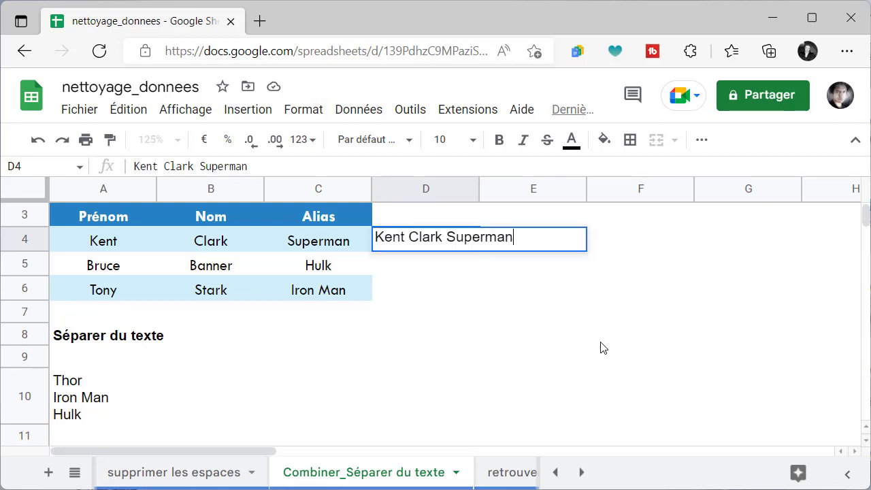
key("Return")
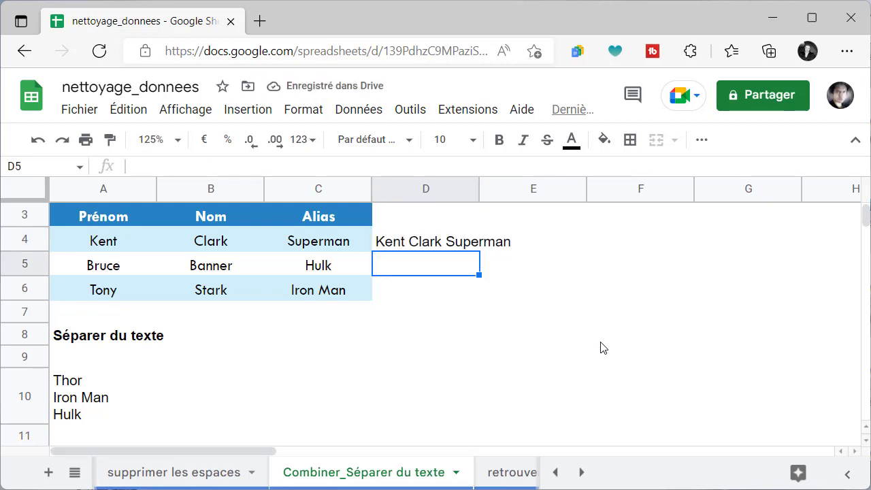
type("Bruce Banner Hulk")
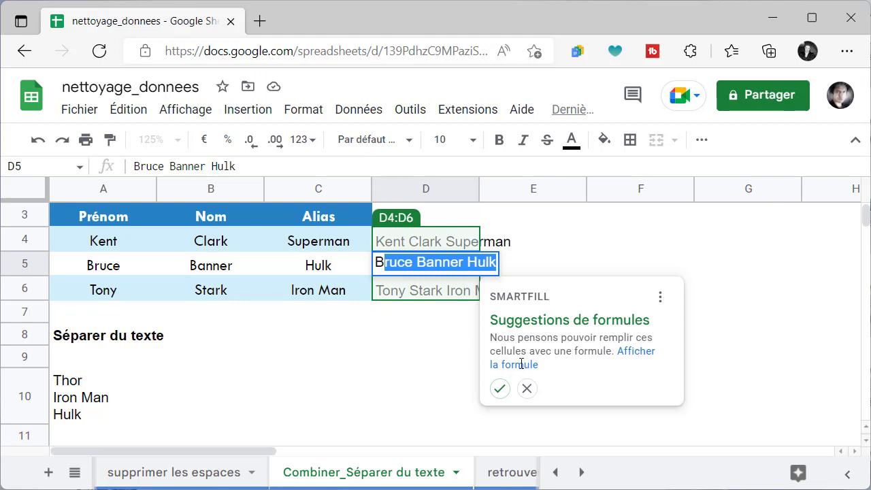
- Display the suggested Smart Fill formula =CONCATENATE(A4;" ";B4;" ";C4) and apply it to D4:D6
left_click(634, 353)
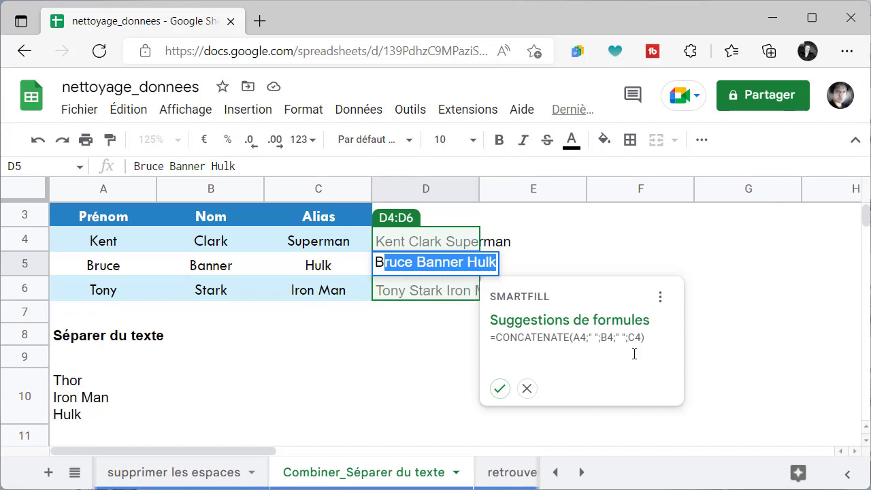
left_click(500, 388)
scroll(782, 320, "up", 1)
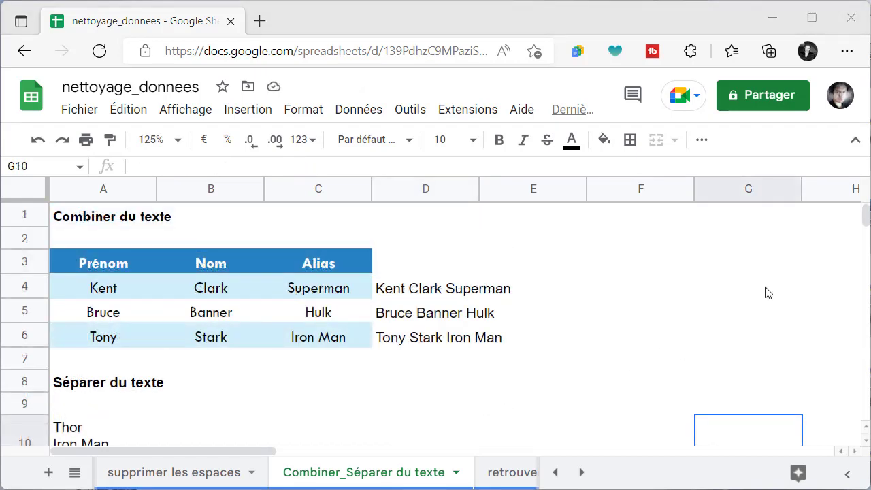
- Select cell A10 in the "Séparer du texte" section and enlarge the formula bar to view its multi-line content
scroll(517, 340, "down", 2)
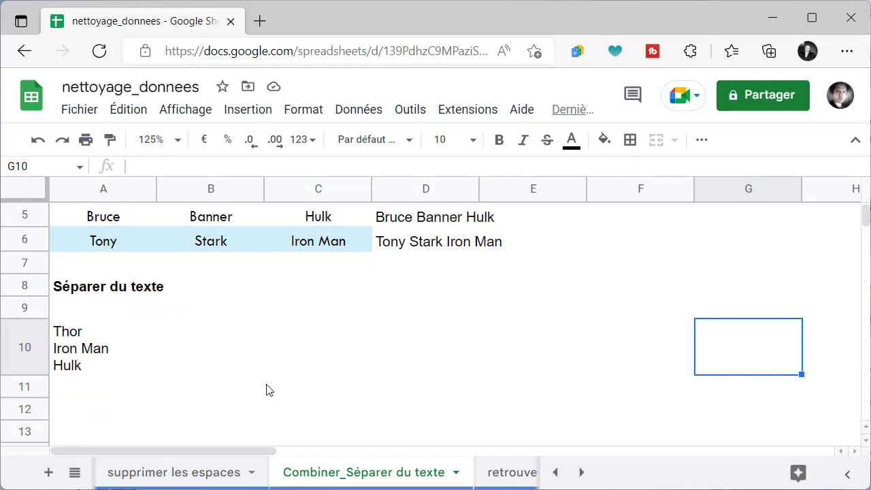
left_click(99, 353)
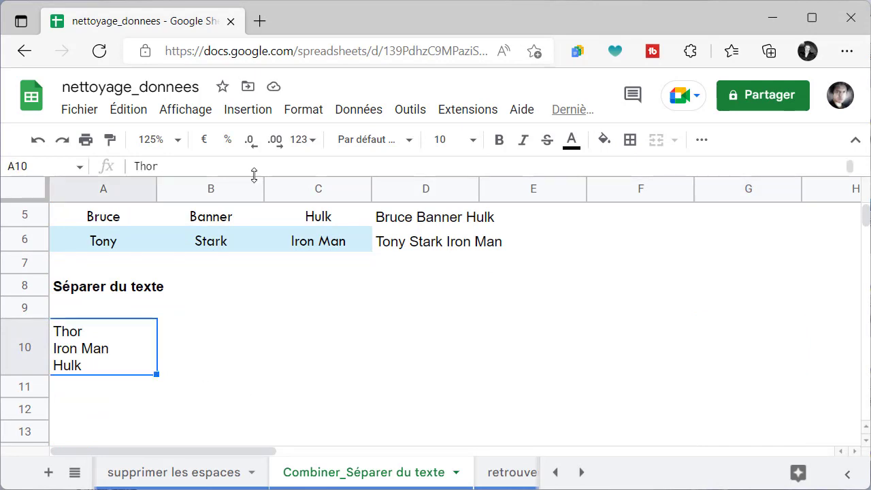
left_click_drag(254, 175, 252, 223)
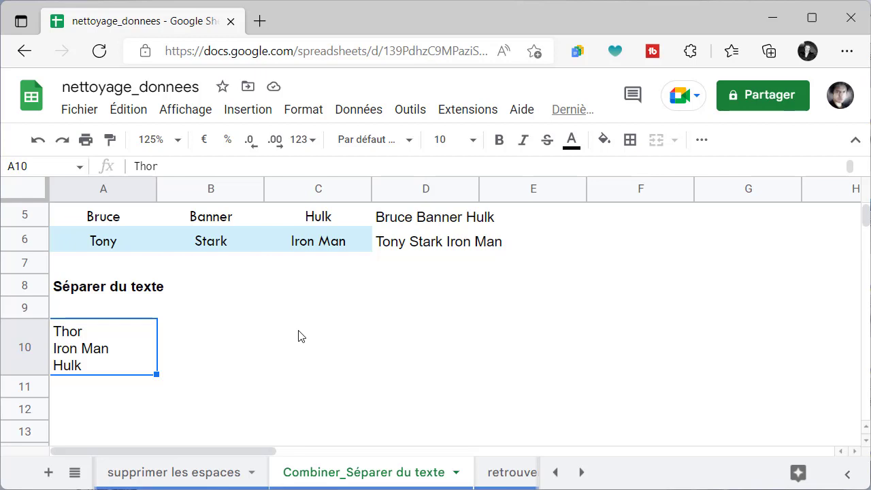
- Enter the formula =SPLIT(A10;CAR(10)) in C10 to separate the multi-line text of A10 at its line breaks
left_click(300, 332)
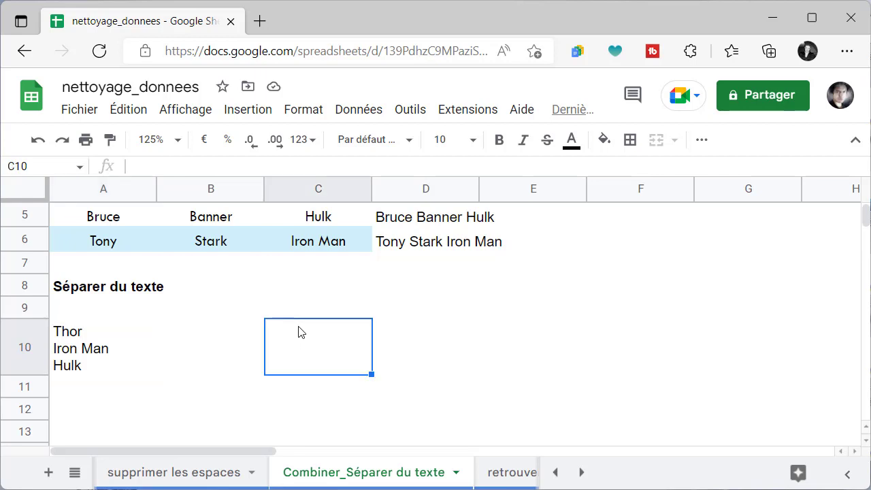
type("=sp")
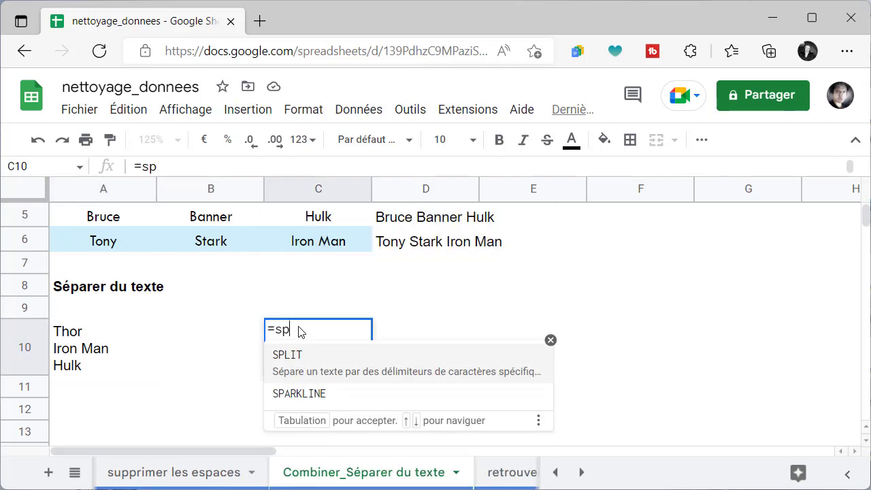
left_click(305, 361)
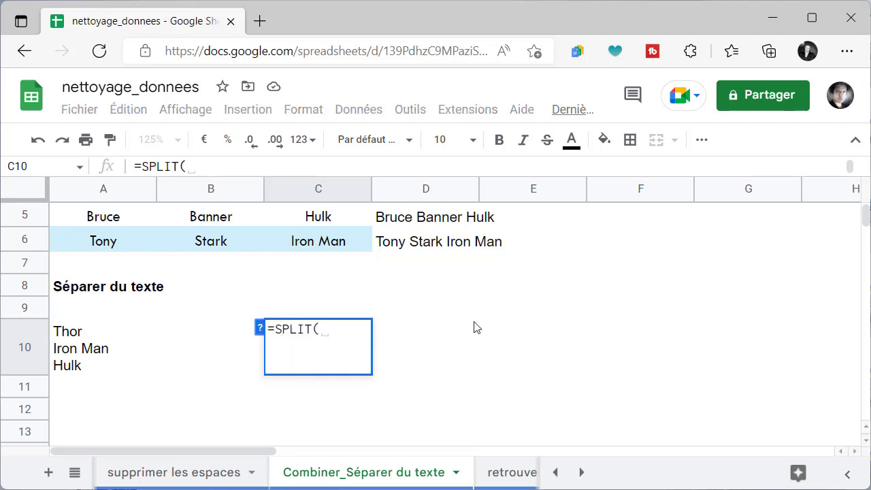
left_click(78, 333)
type(";")
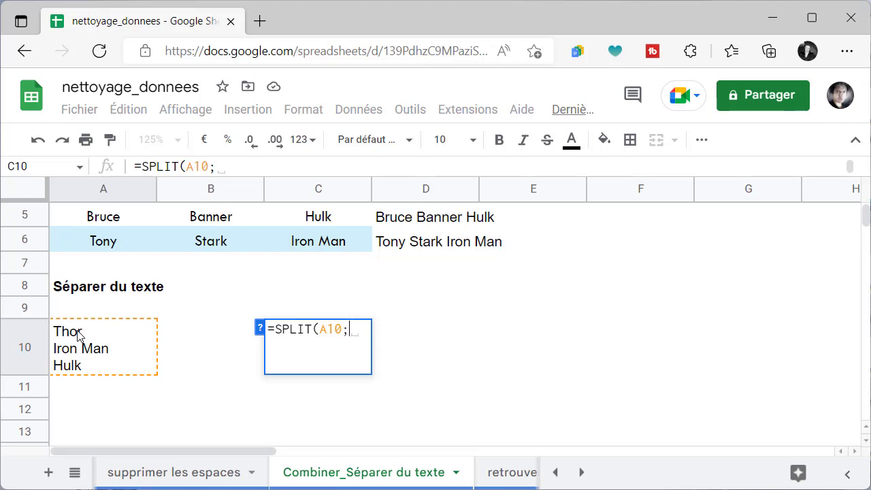
type("CA")
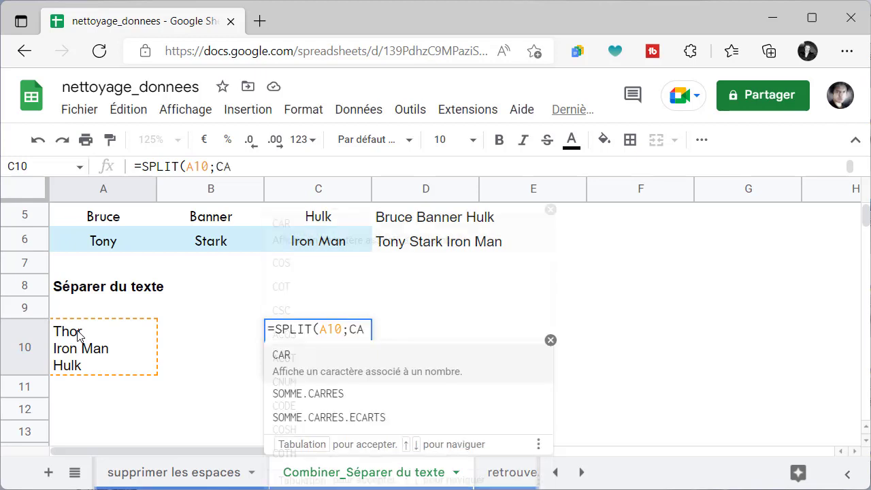
type("R(")
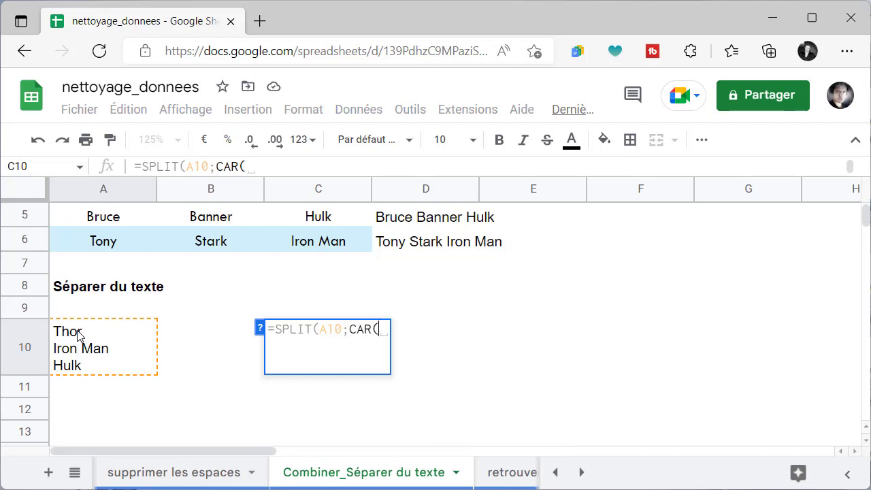
type("10")
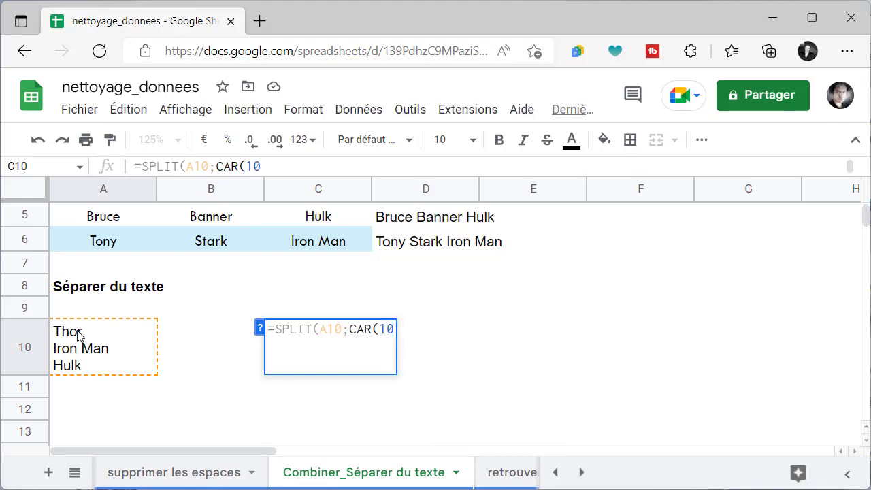
type(")")
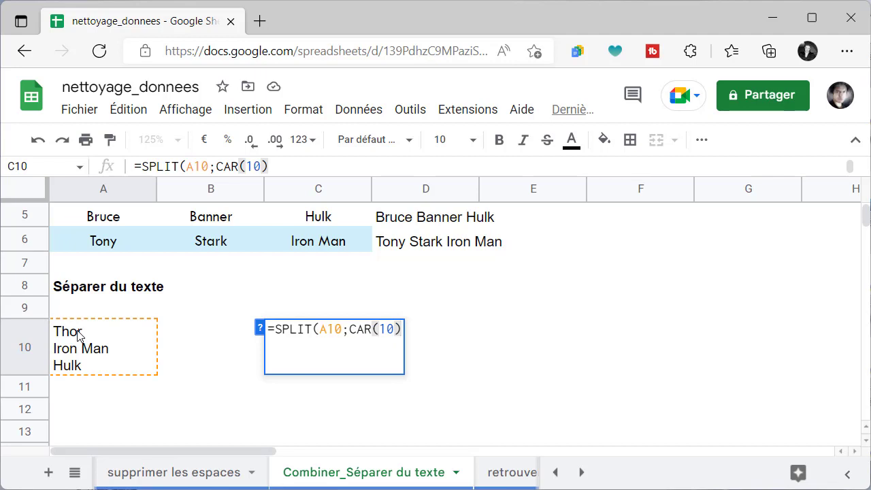
type(")")
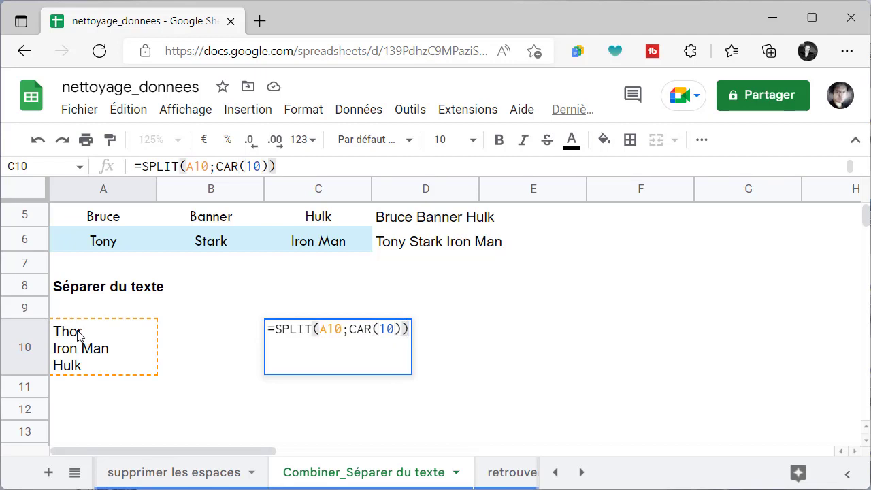
key("Return")
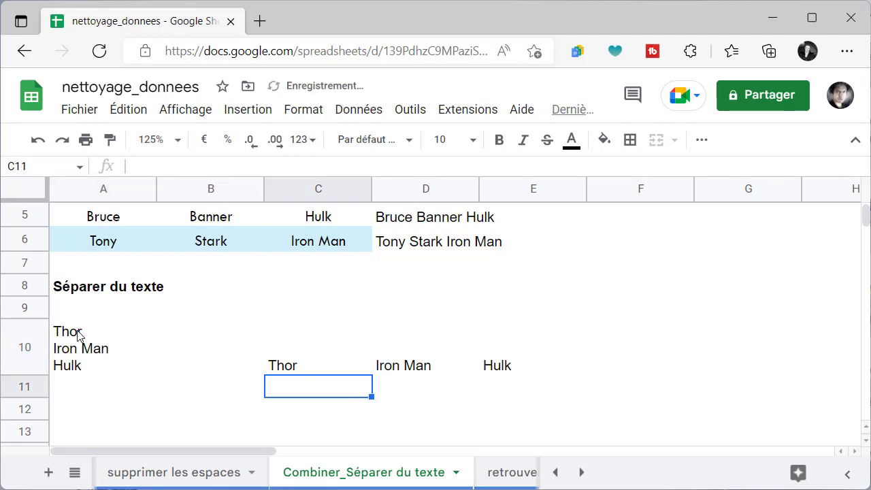
- Wrap the C10 formula in TRANSPOSE as =transpose(SPLIT(A10;CAR(10))) to list the separated text vertically
key("Up")
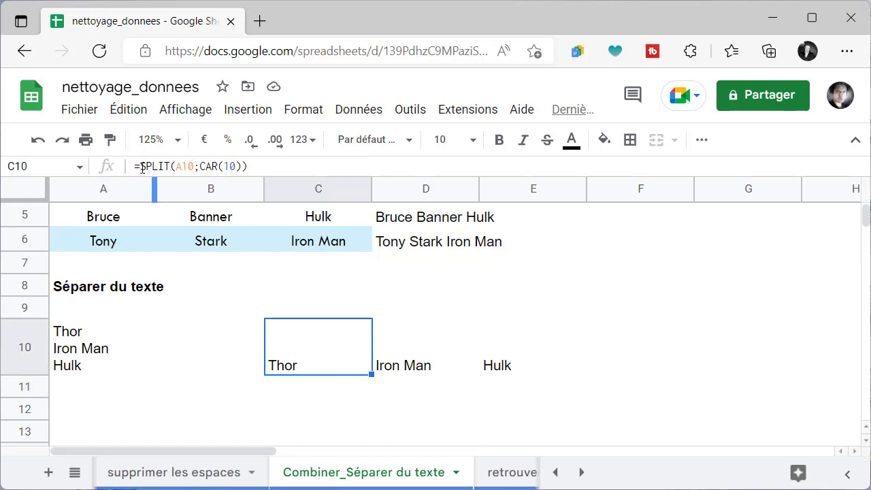
left_click(142, 166)
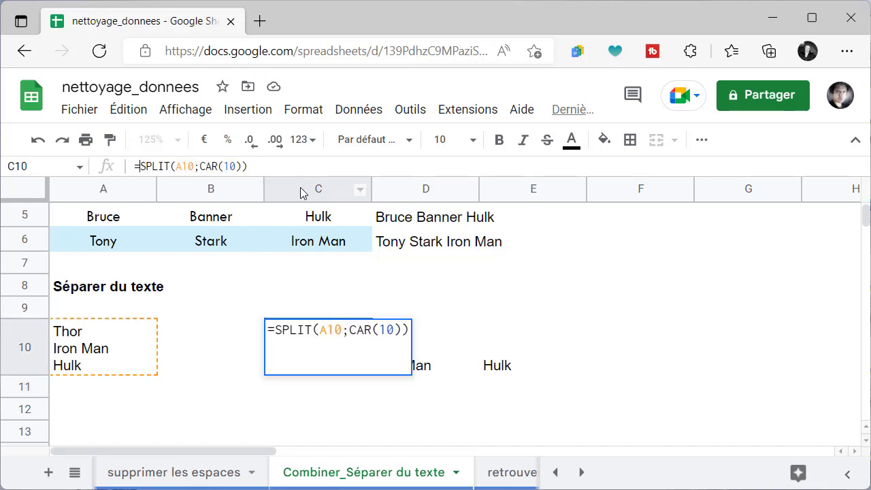
type("transpose")
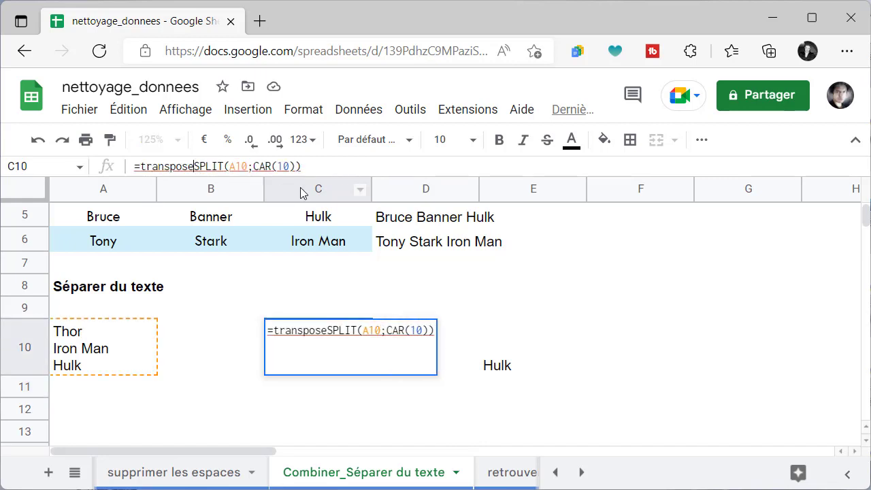
type("(")
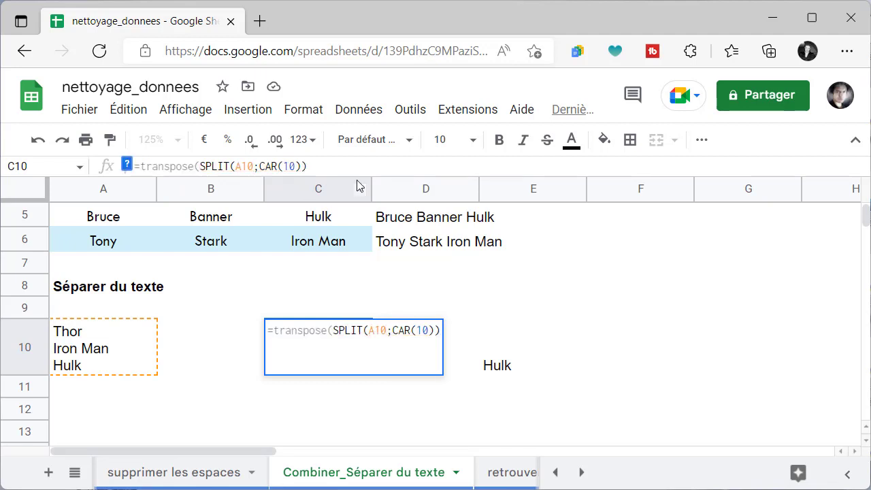
left_click(329, 164)
type(")")
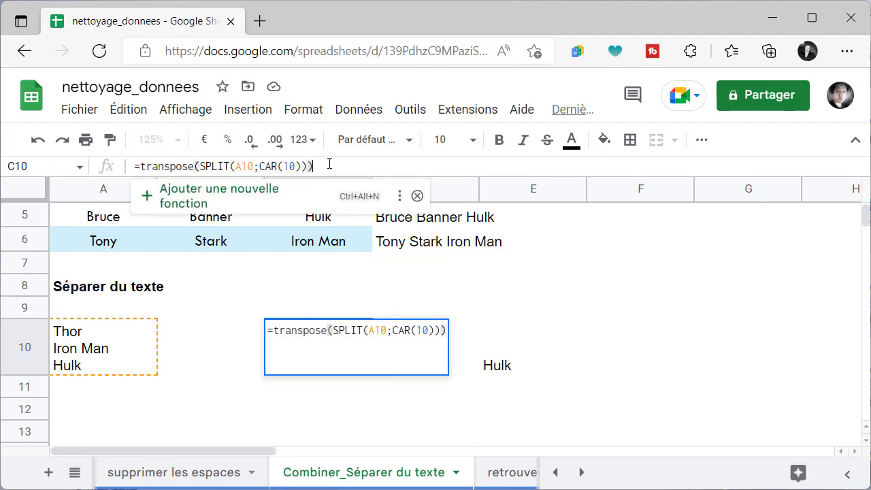
key("Return")
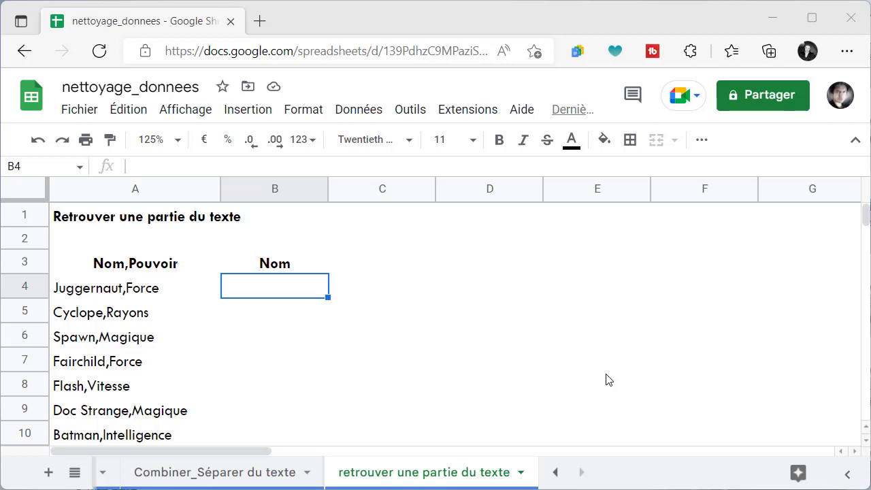
- On the "retrouver une partie du texte" sheet, enter "Juggernaut" in B4 and "Cyclope" in B5, and start entering "Spawn" in B6
left_click(297, 287)
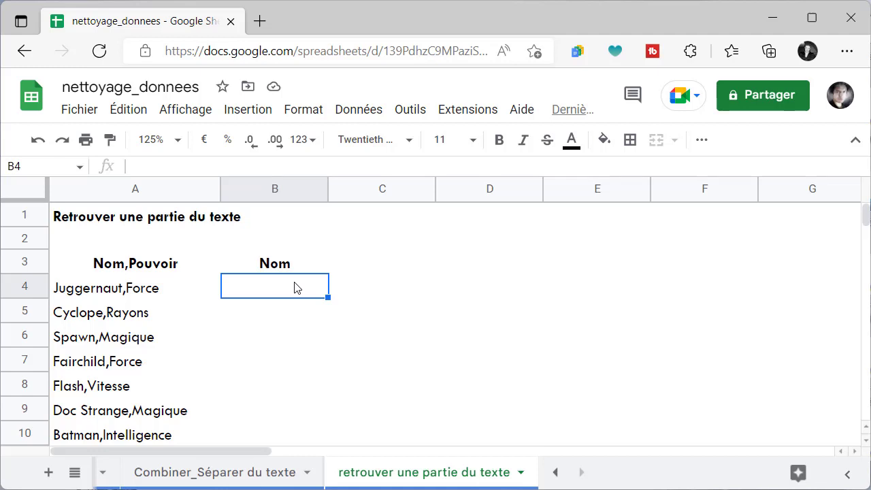
type("Juggernaut")
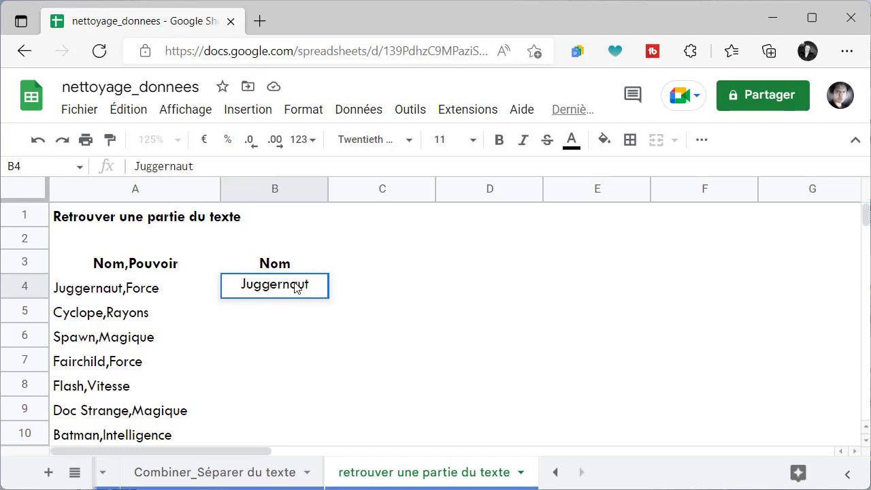
key("Return")
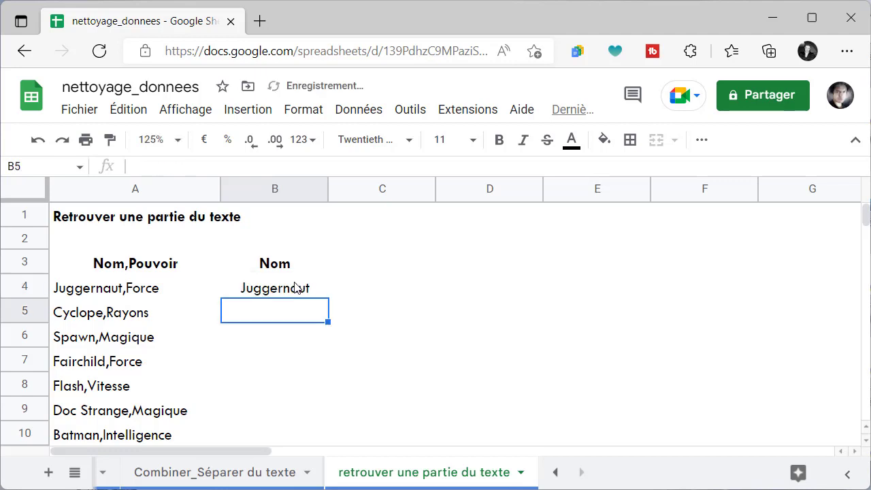
type("Cy")
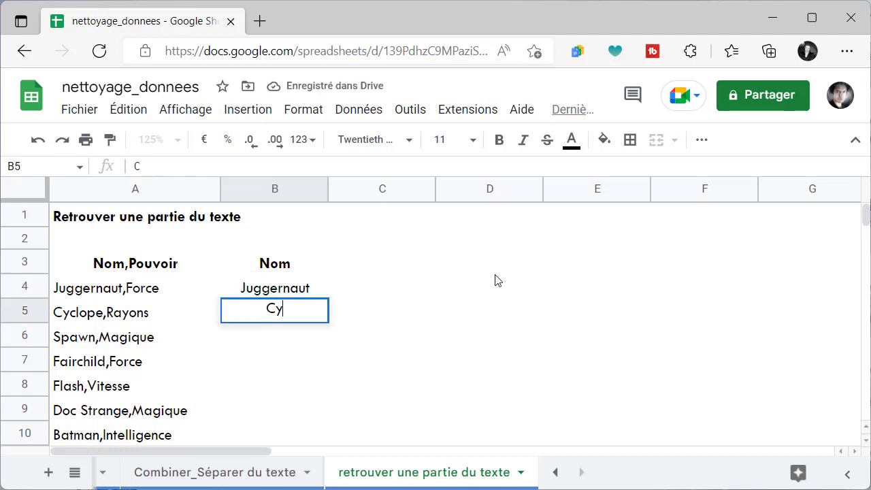
type("clope")
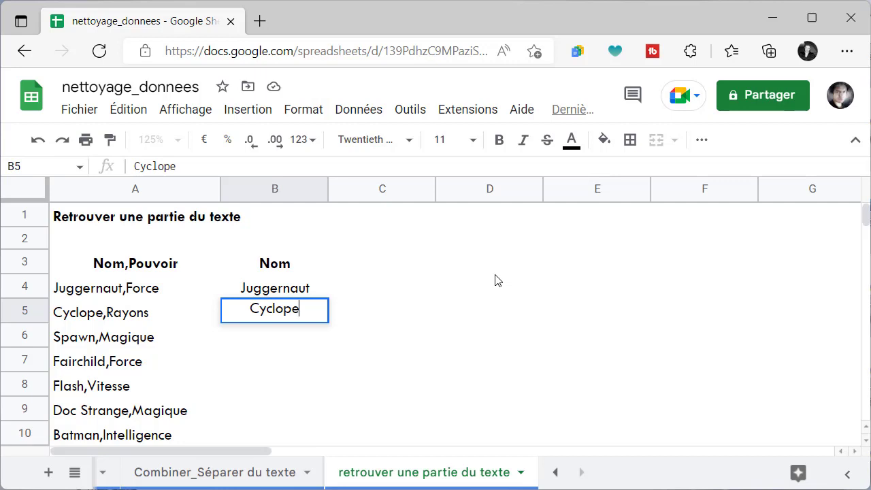
key("Return")
type("Spawn")
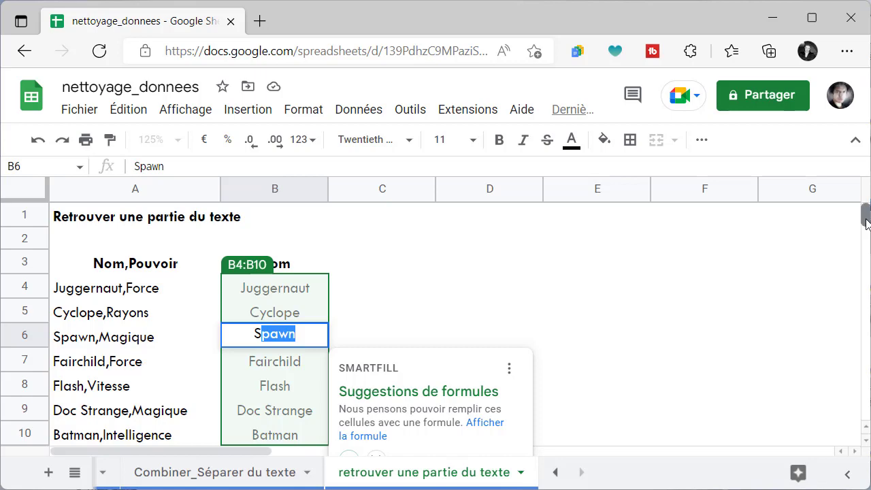
- Display the suggested Smart Fill formula =LEFT(A4;FIND(",";A4) - 1) and apply it to B4:B10
scroll(867, 224, "down", 1)
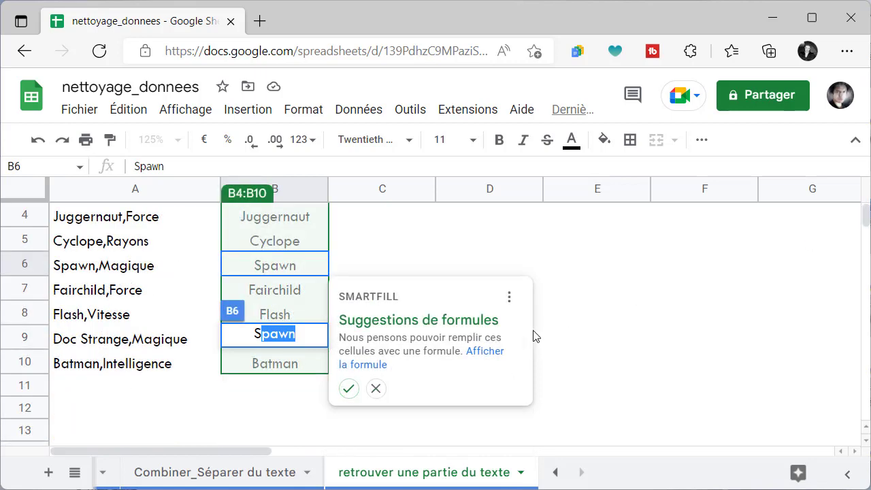
left_click(485, 352)
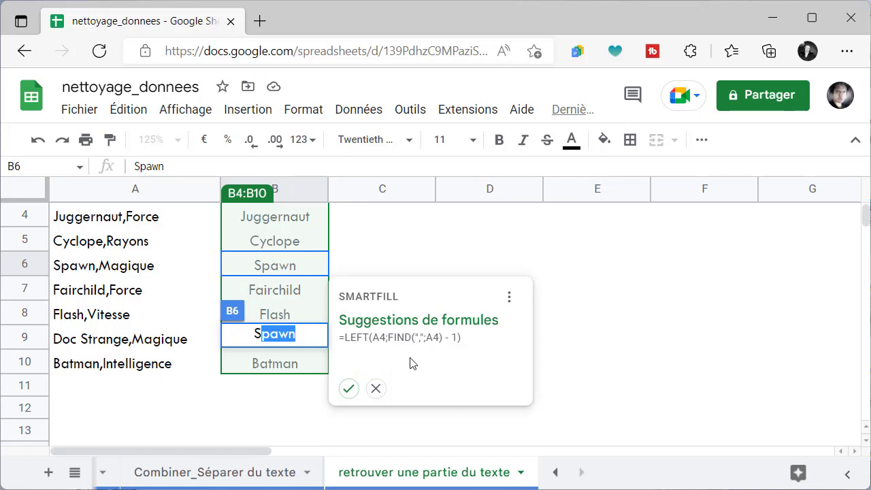
left_click(348, 391)
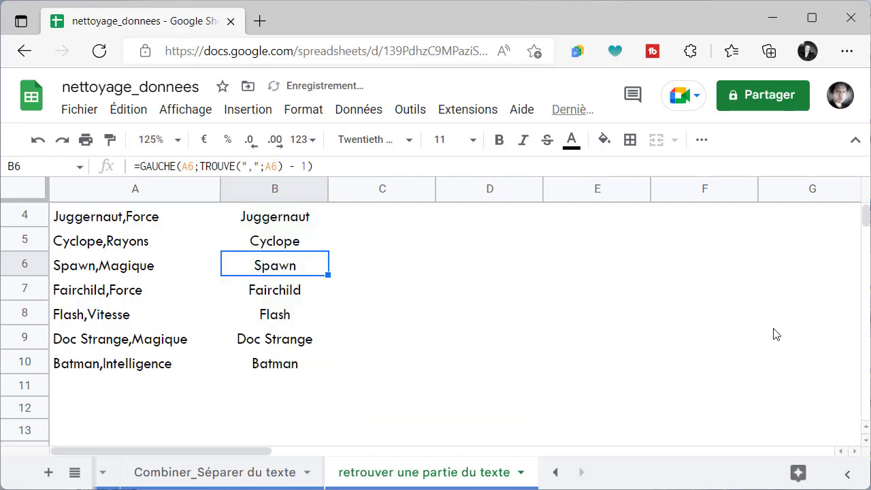